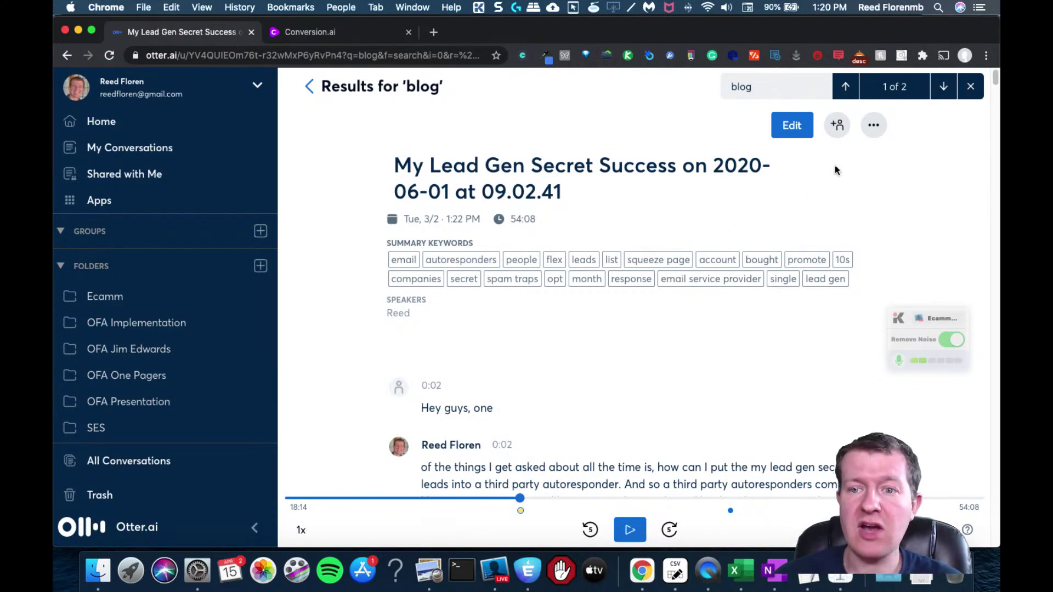
- Export the Otter.ai transcript as a .txt file
left_click(874, 128)
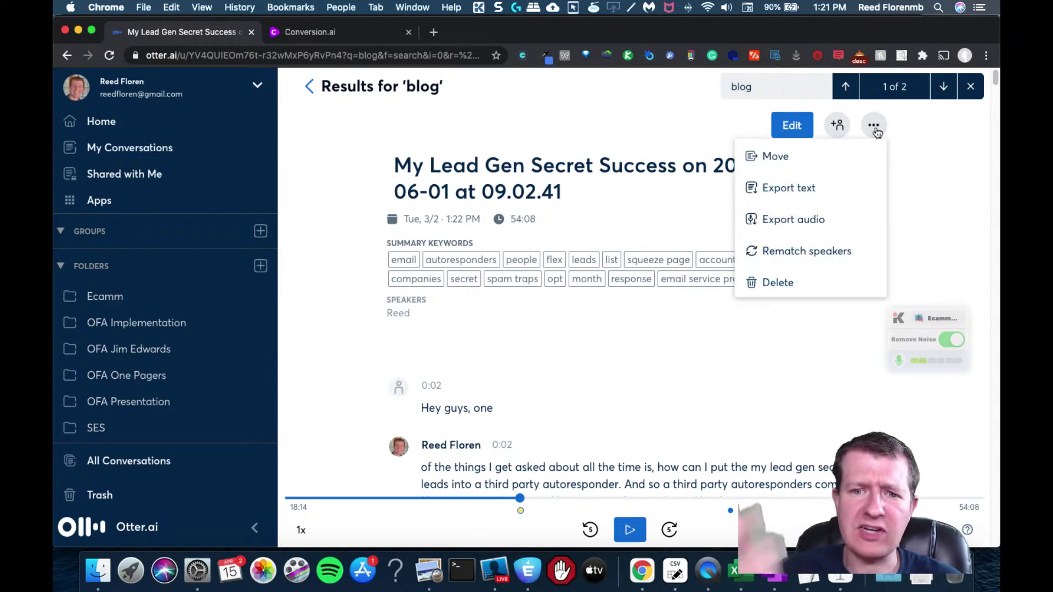
left_click(790, 190)
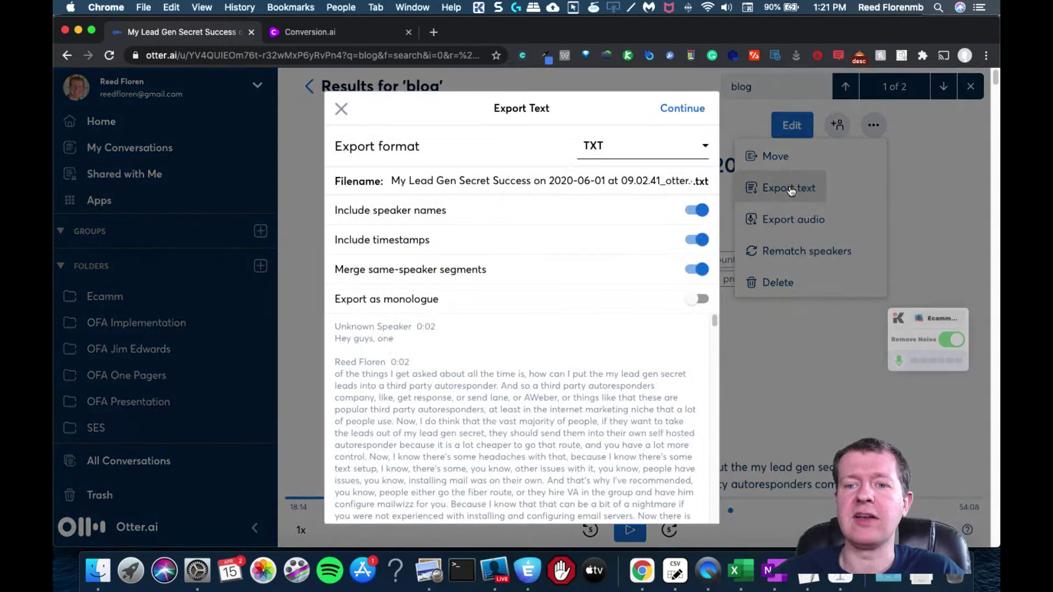
left_click(674, 110)
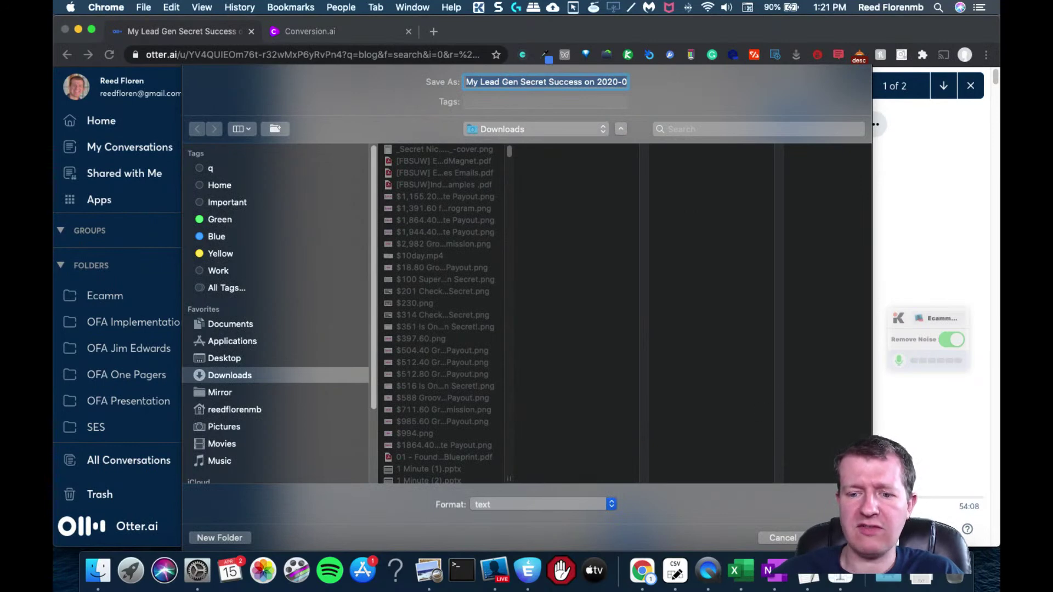
key("Return")
- Open the downloaded transcript, copy all of its text, and go back to the browser
left_click(115, 536)
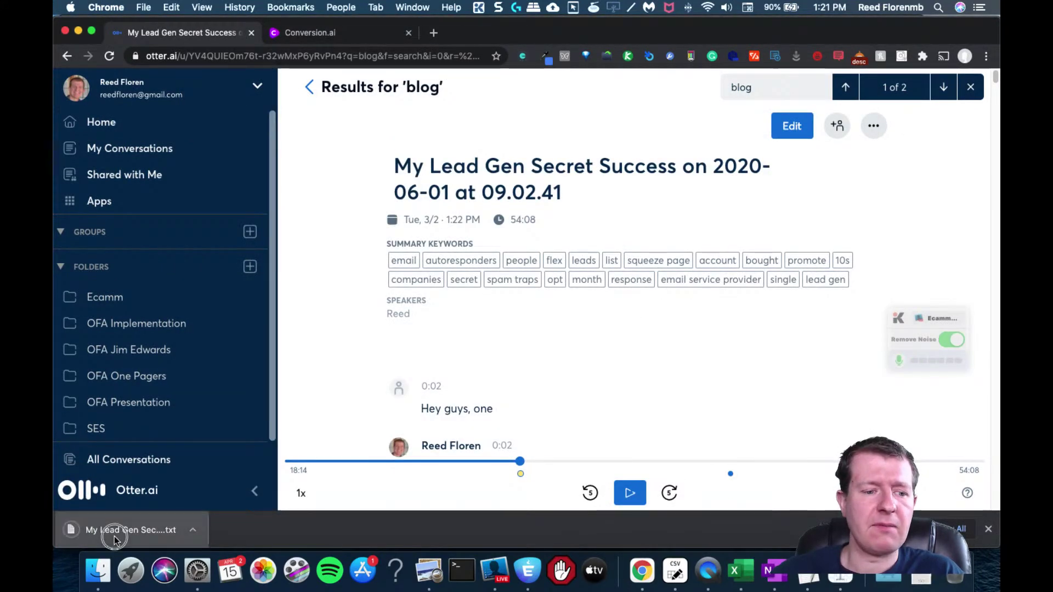
key("super+a")
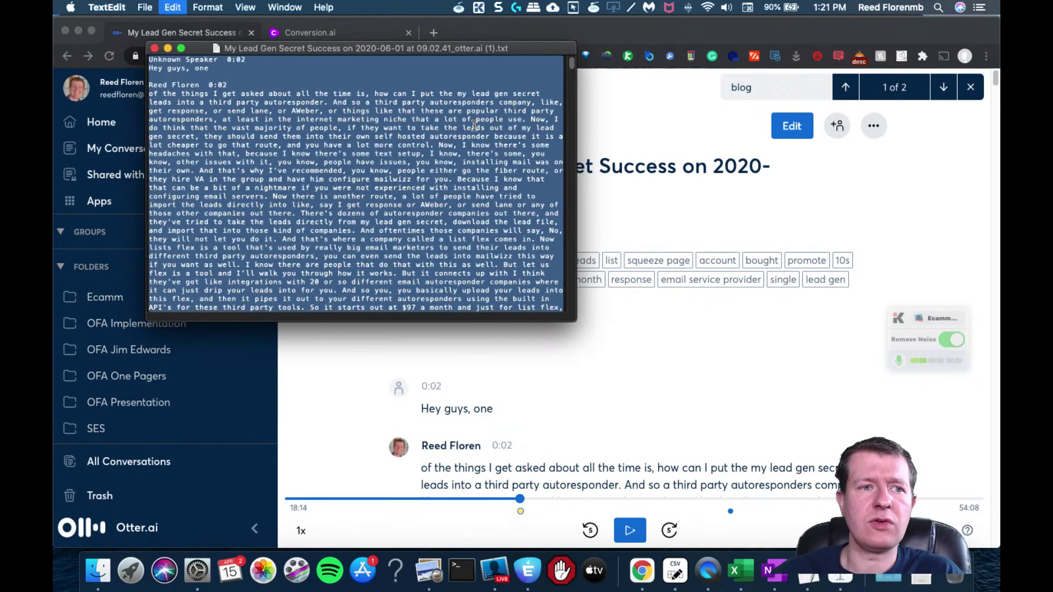
key("super+c")
left_click(479, 32)
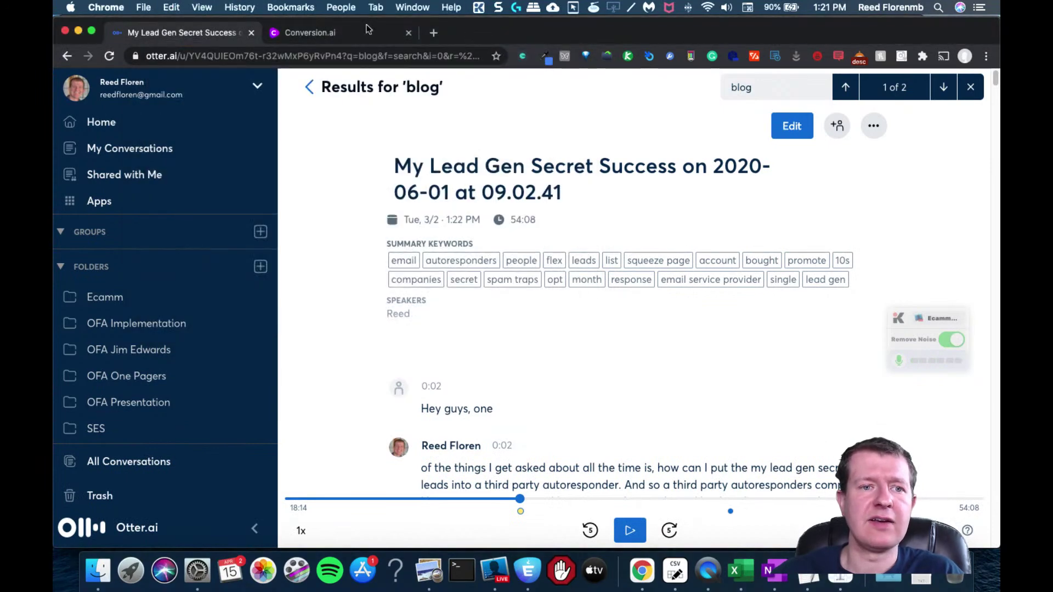
- Start a new Long-form assistant document and open its blog post setup
left_click(302, 34)
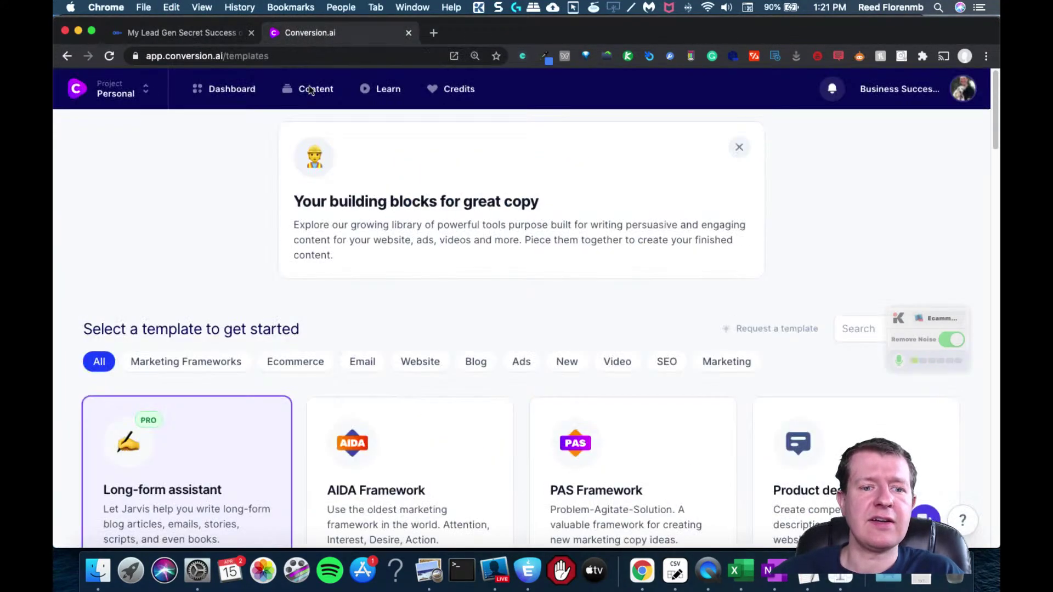
left_click(183, 470)
left_click(209, 33)
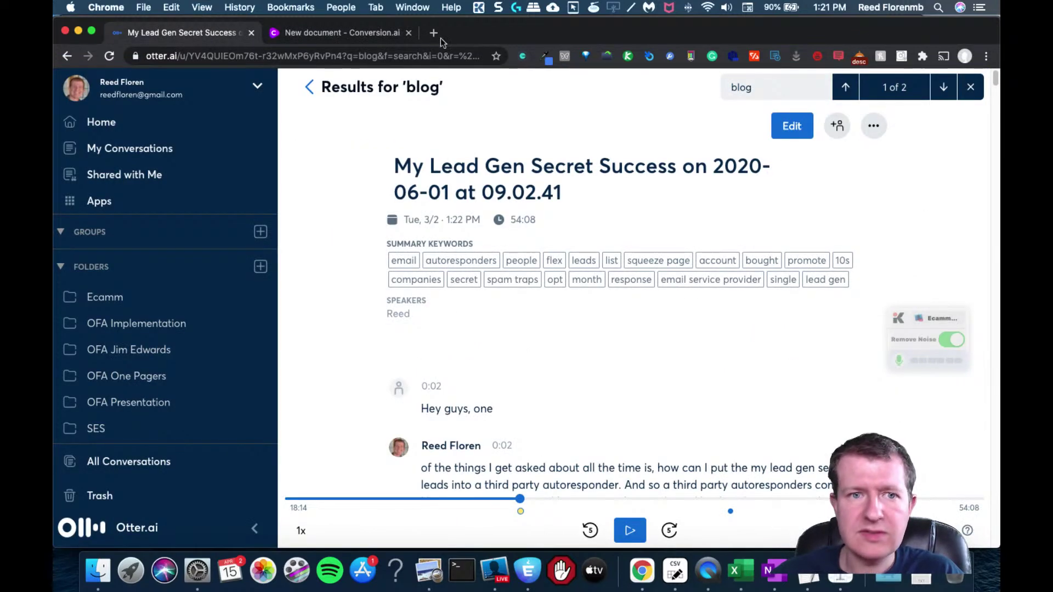
left_click(361, 34)
left_click(427, 286)
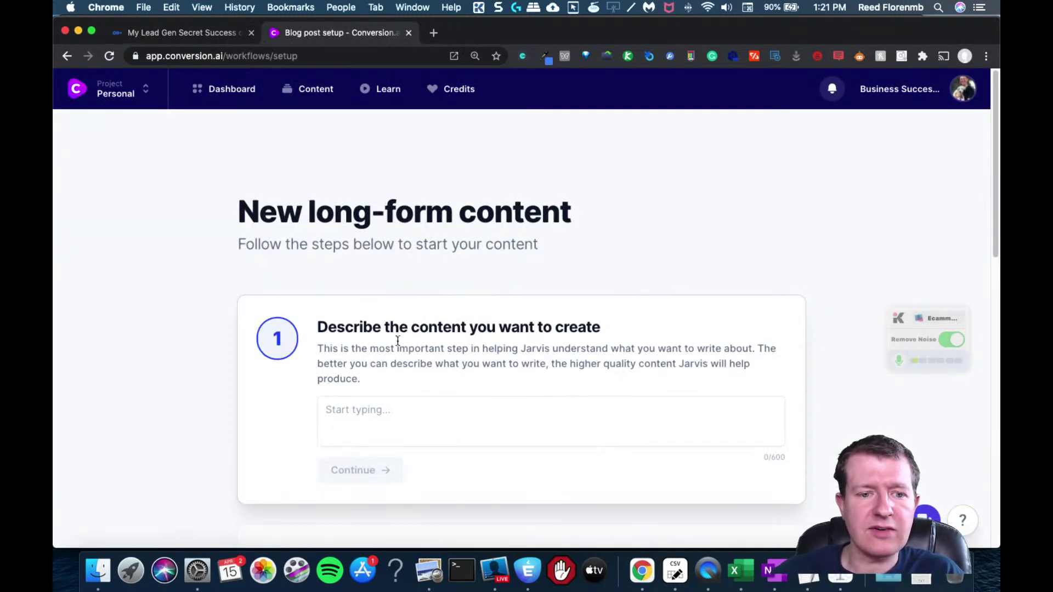
- Describe the post as drip-feeding email addresses into autoresponders like GetResponse using ListFlex, then get titles
left_click(384, 440)
type("How to ")
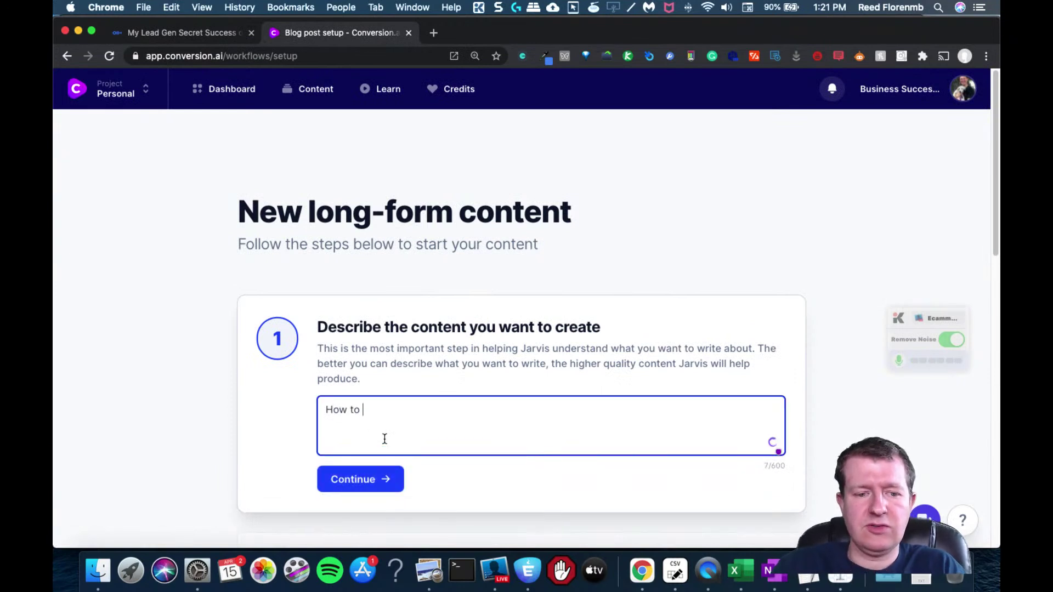
type("add a")
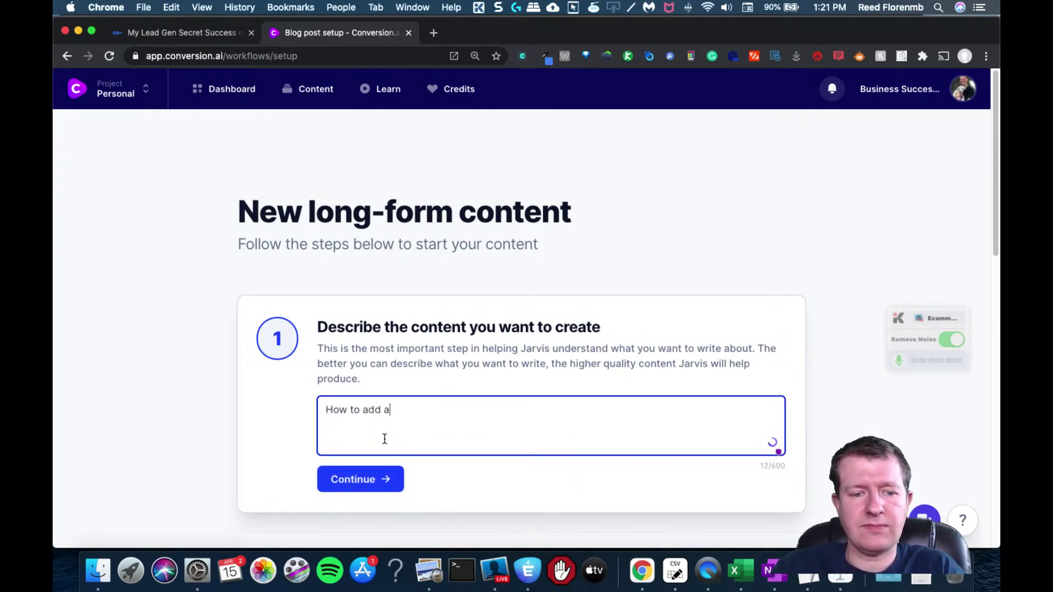
key("BackSpace")
key("BackSpace")
key("BackSpace")
type("im")
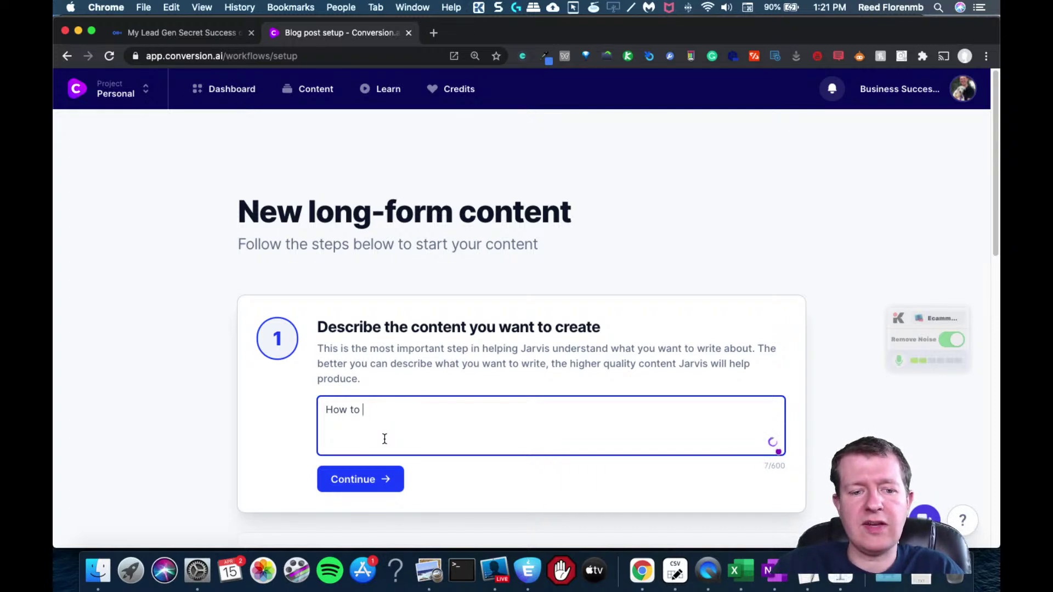
type("drip-feed email address")
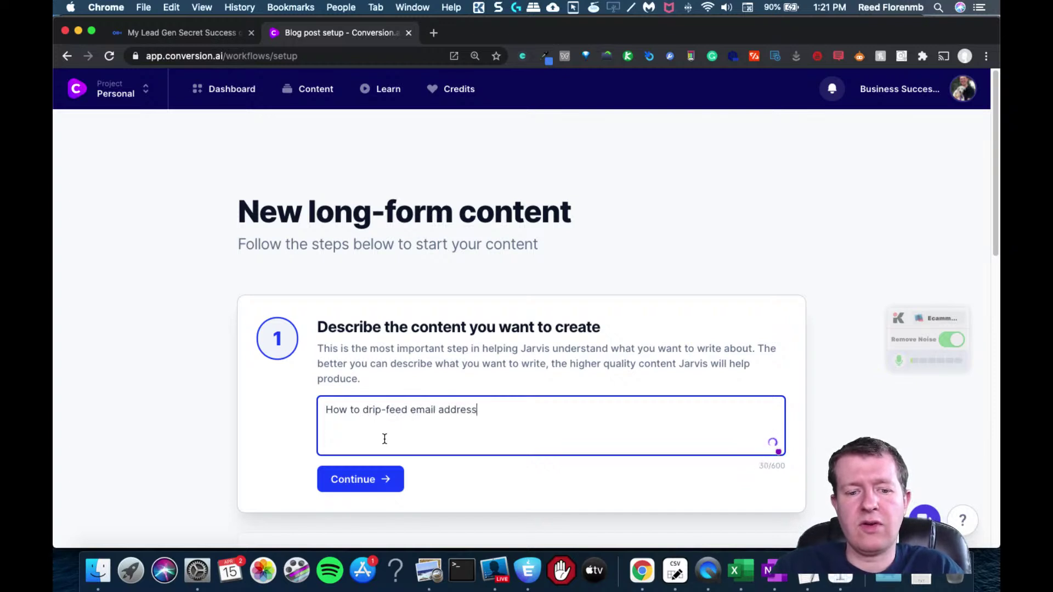
type("es into 3rd ")
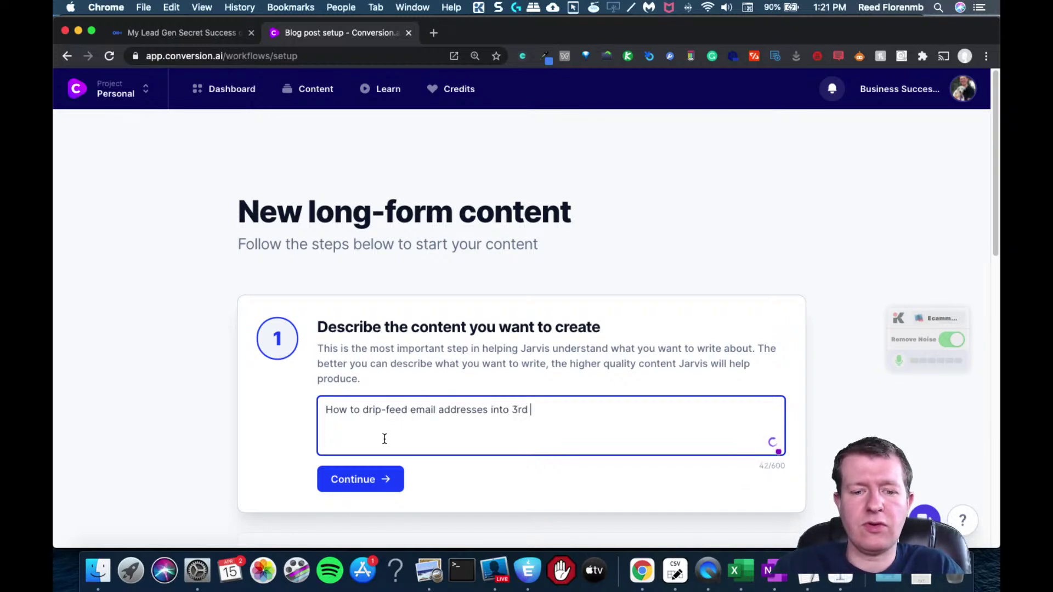
type("party autoresponde")
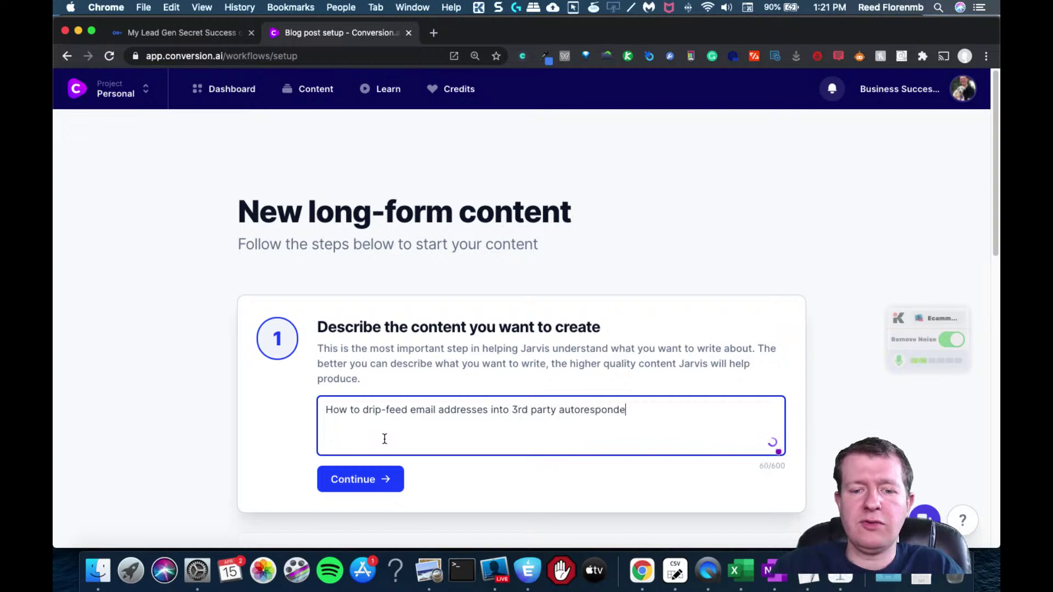
type("rs like GetRe")
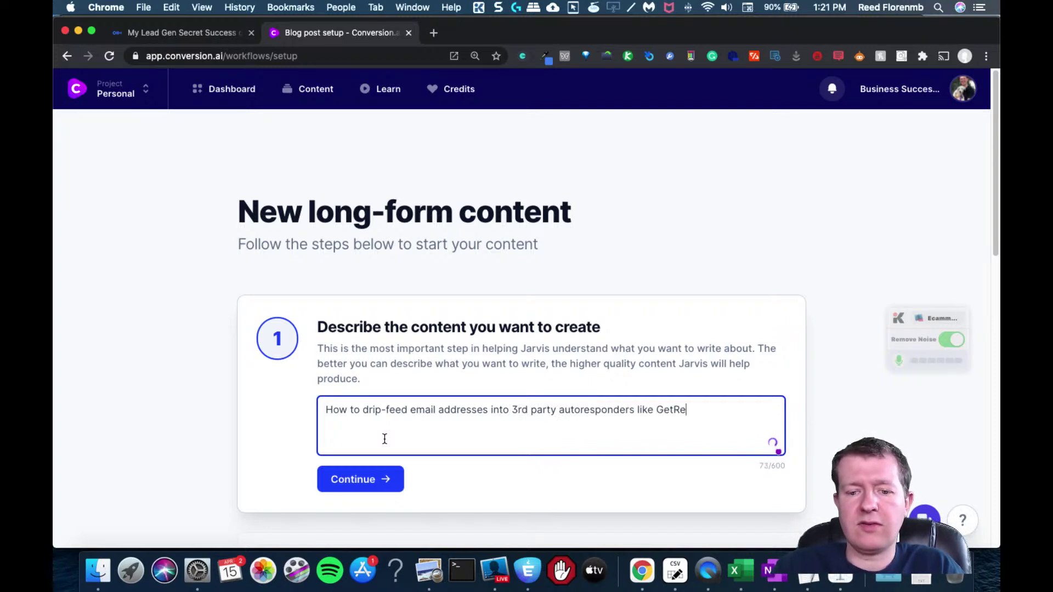
type("sponse using ")
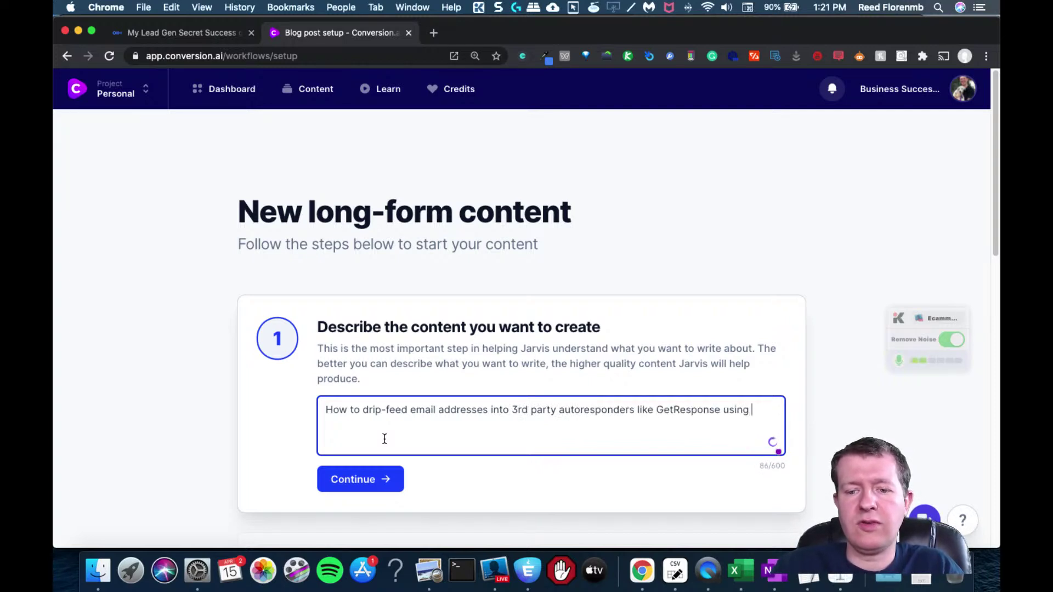
type("ListFlex")
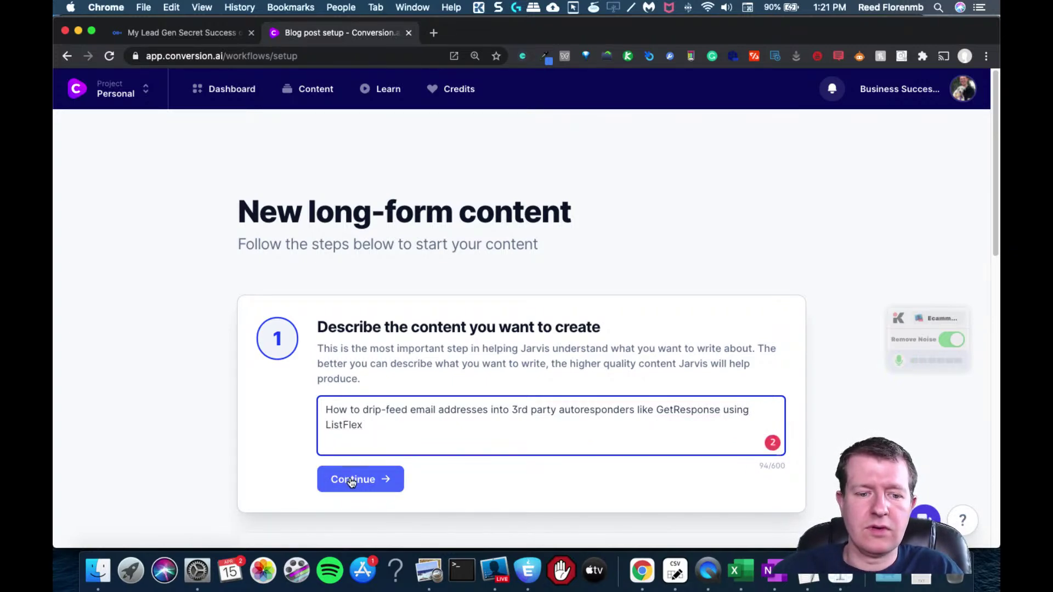
left_click(352, 480)
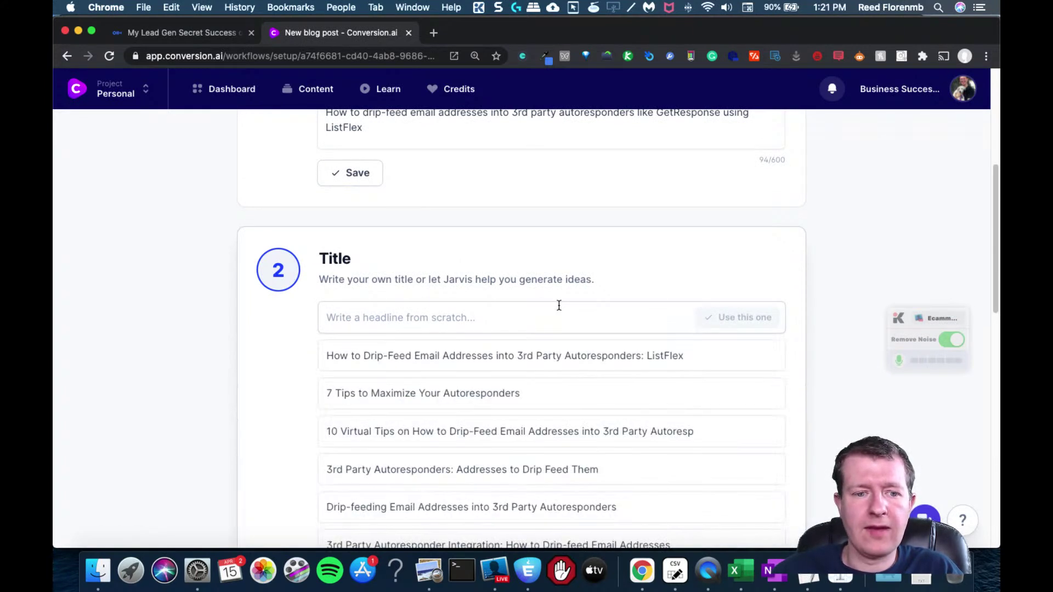
- Scroll the Jarvis title suggestions to the ListFlex drip-feed title
scroll(603, 255, "down", 5)
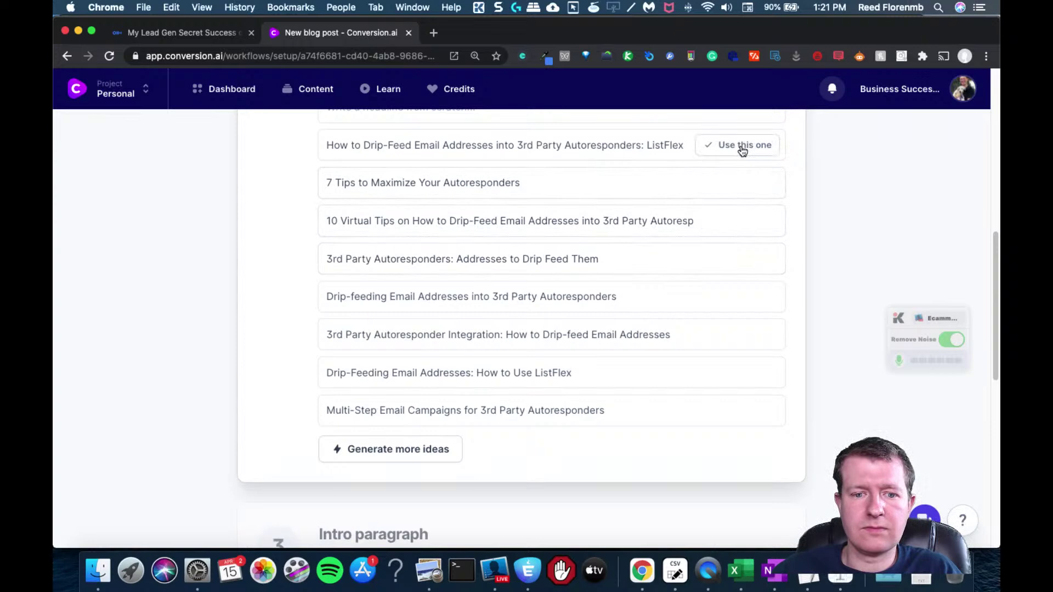
- Use the ListFlex title and generate intro paragraph ideas
left_click(743, 149)
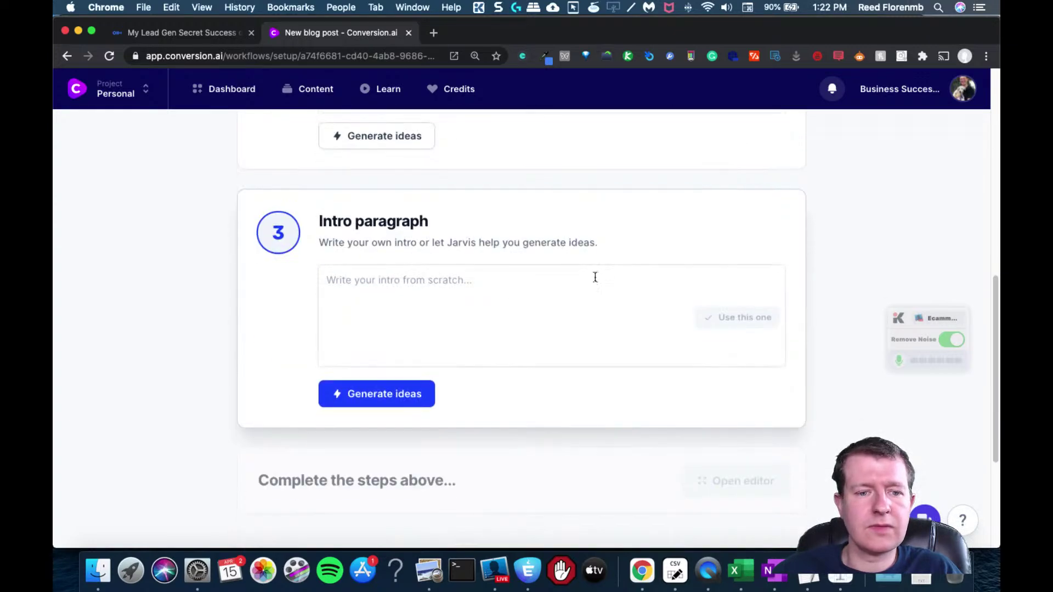
left_click(388, 398)
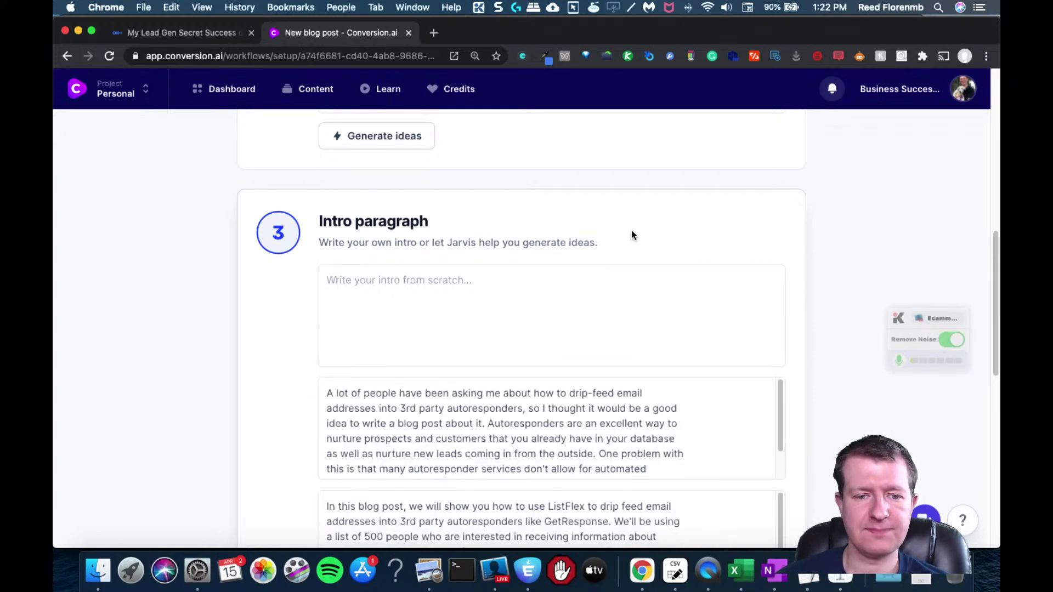
scroll(631, 233, "down", 1)
scroll(632, 233, "down", 5)
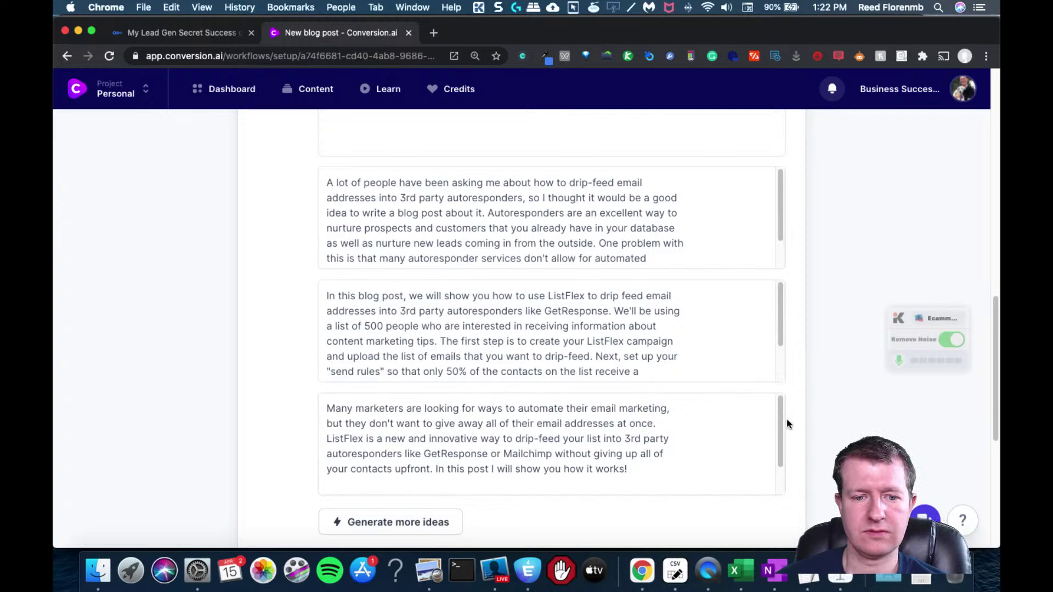
- Choose the 'Many marketers…' intro and generate more intros, reaching 'Setup is complete'
left_click_drag(784, 423, 773, 469)
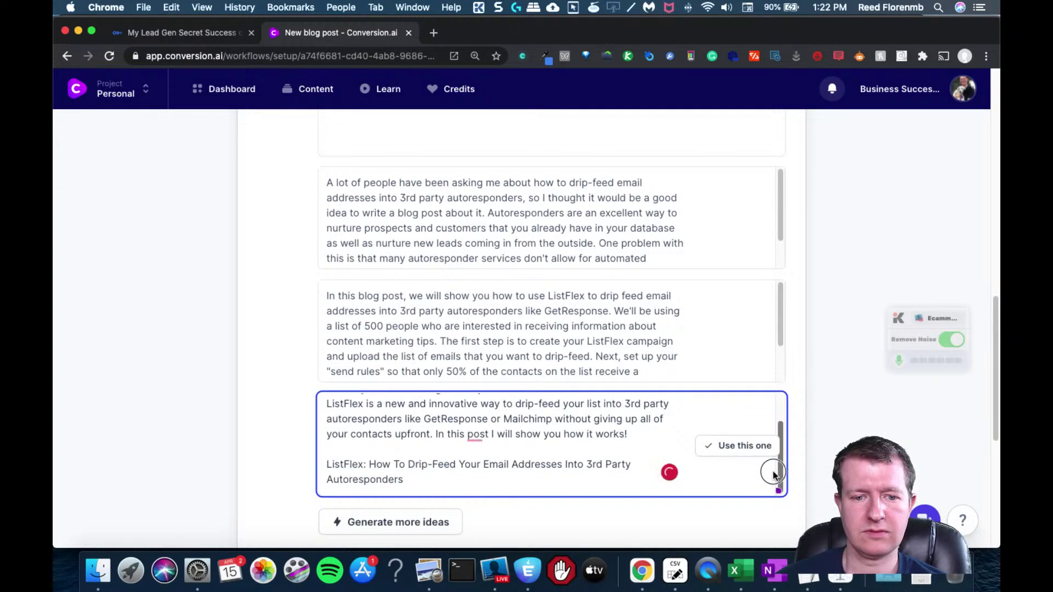
scroll(772, 411, "up", 3)
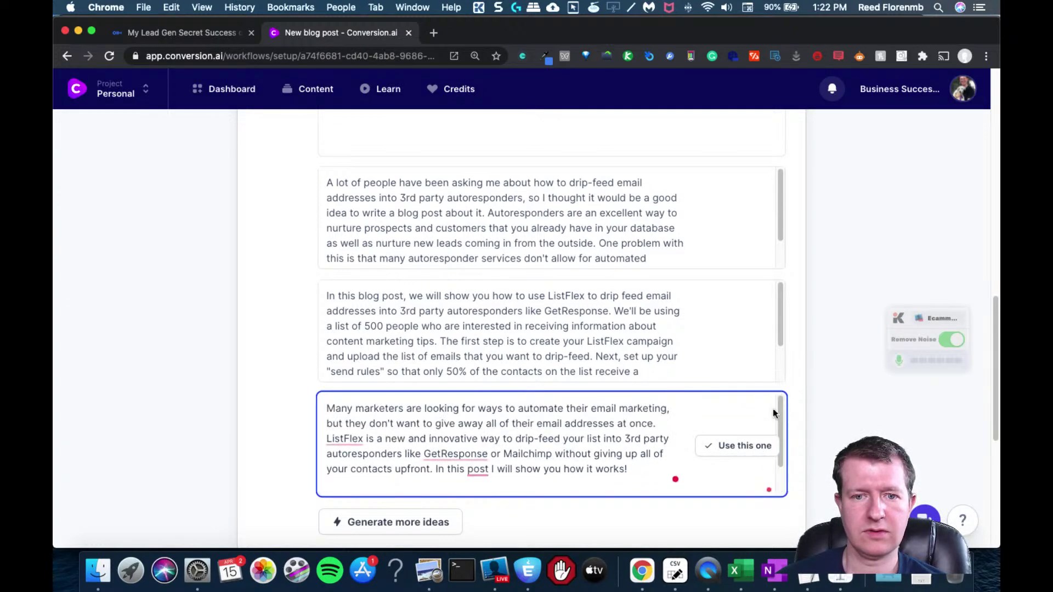
left_click(742, 444)
left_click(400, 225)
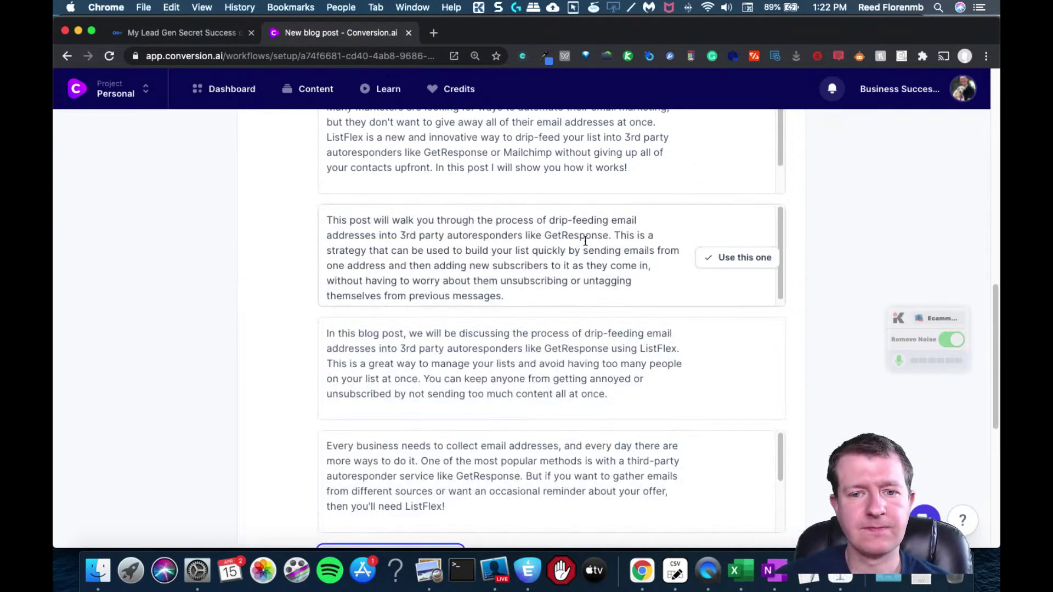
scroll(205, 250, "down", 7)
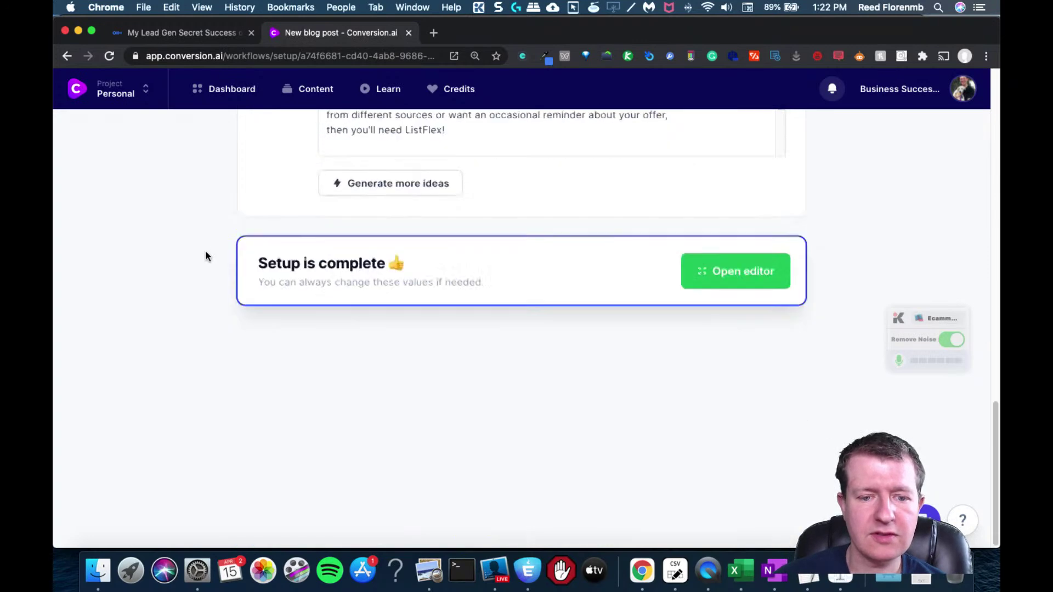
- In the editor, compose a LONG-length ListFlex paragraph after the title, then select the generated text
left_click(729, 258)
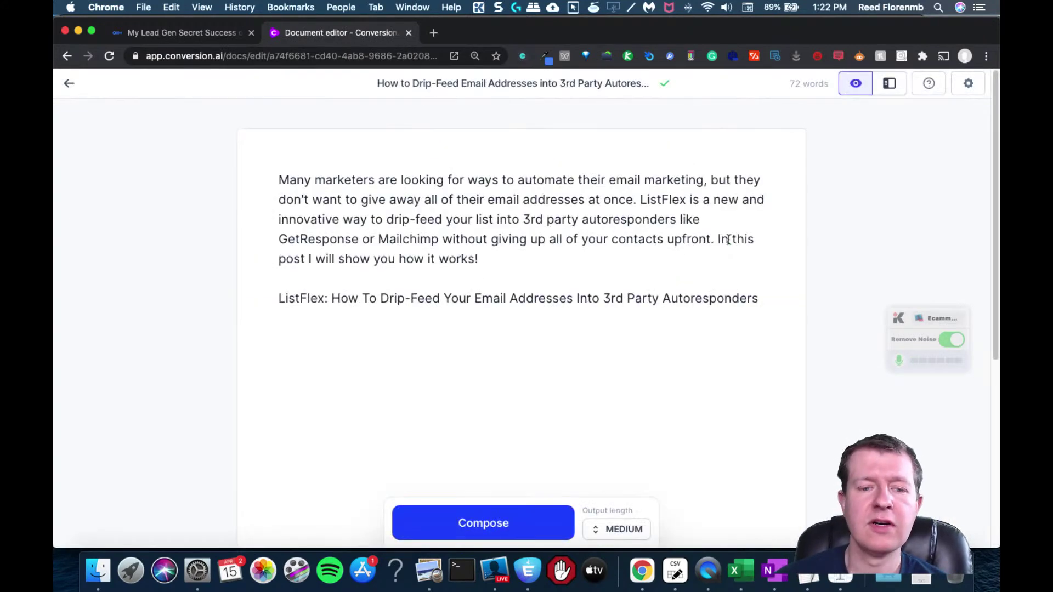
left_click(763, 298)
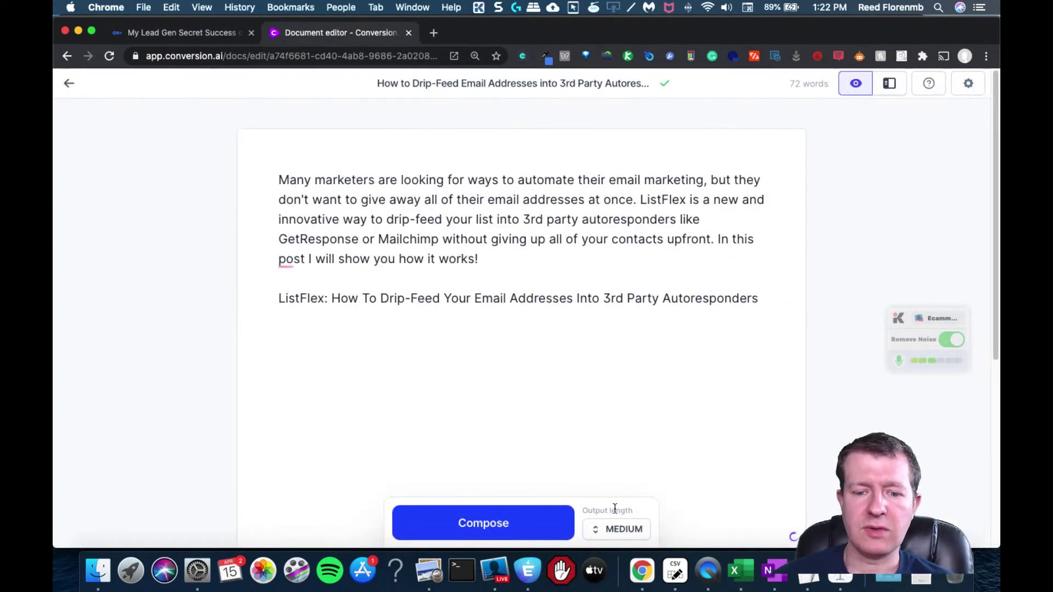
left_click(611, 529)
left_click(597, 483)
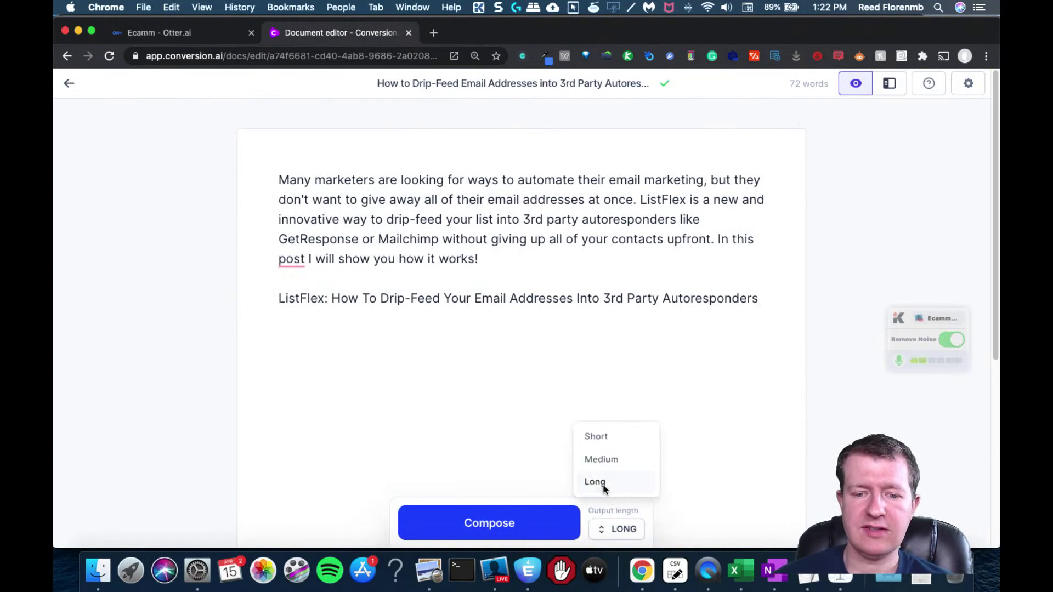
left_click(758, 316)
left_click(471, 523)
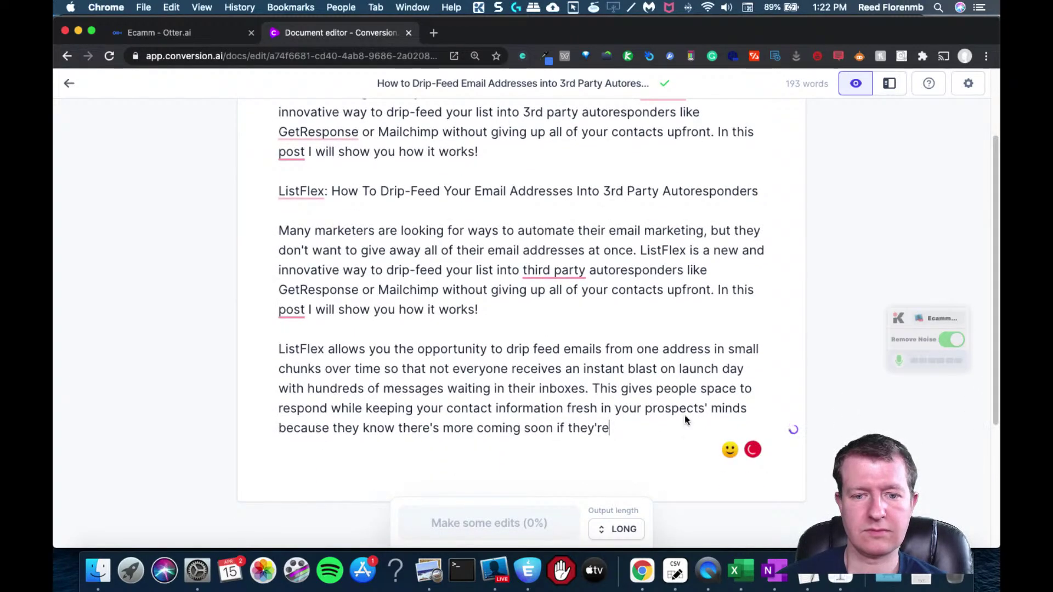
left_click_drag(632, 430, 247, 183)
left_click_drag(282, 218, 676, 461)
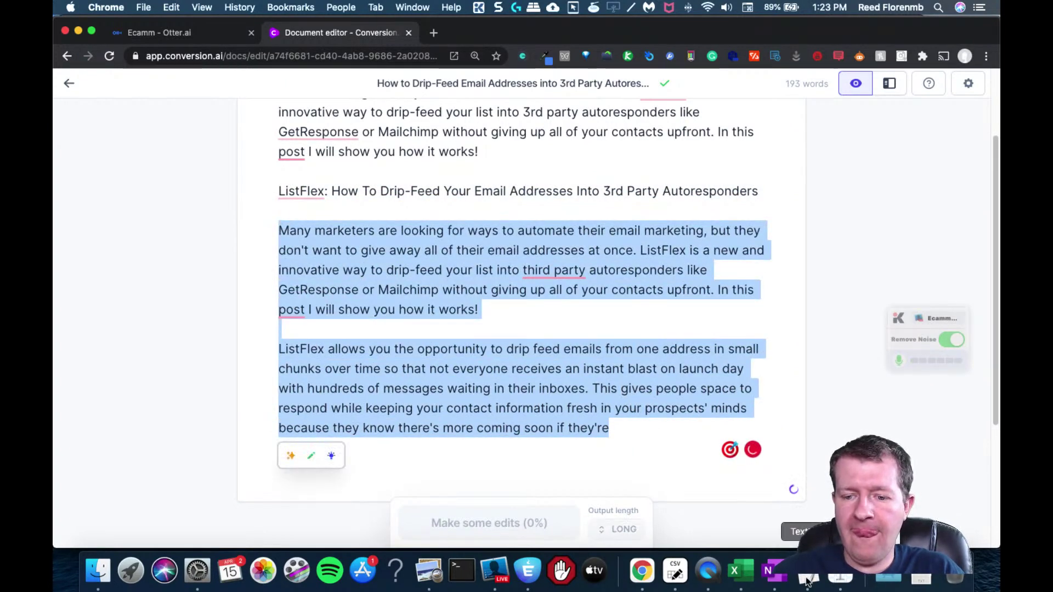
- Paste the full TextEdit transcript over Jarvis's paragraphs below the ListFlex title
key("super+Tab")
key("super+a")
key("super+c")
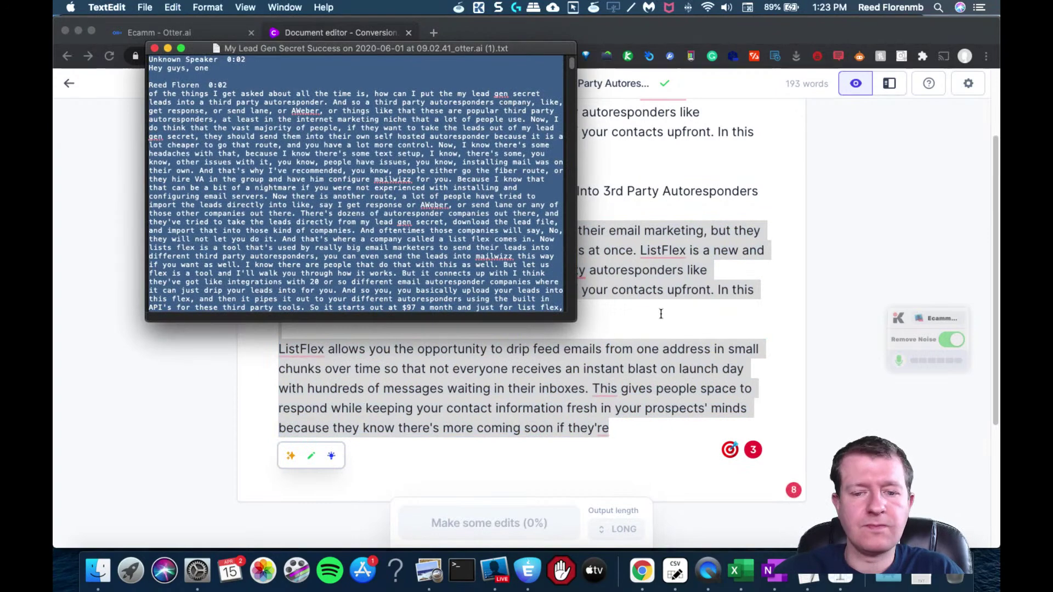
key("super+Tab")
left_click_drag(621, 438, 247, 230)
left_click(246, 231)
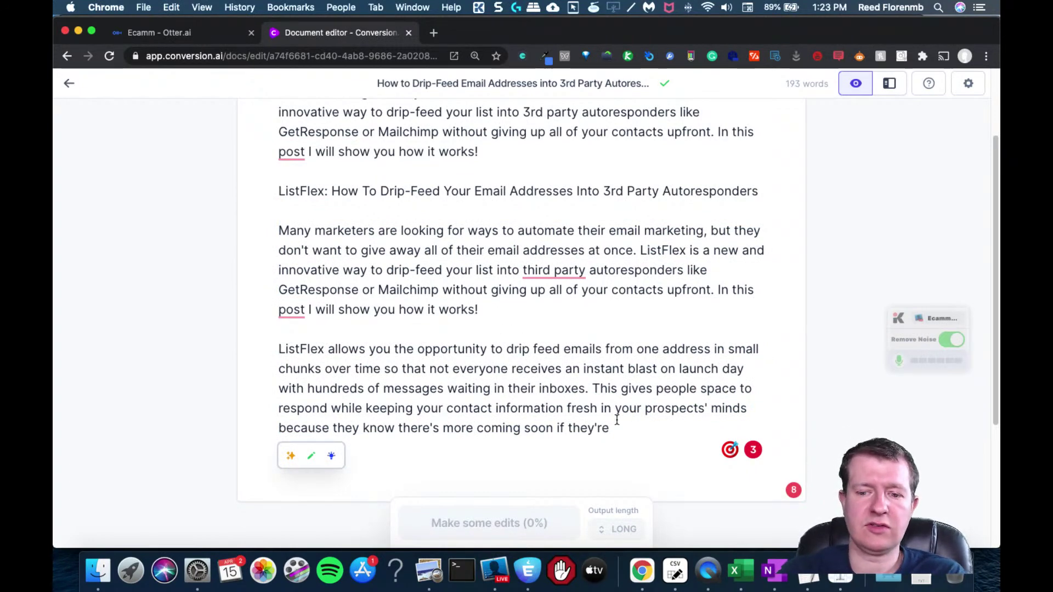
key("super+v")
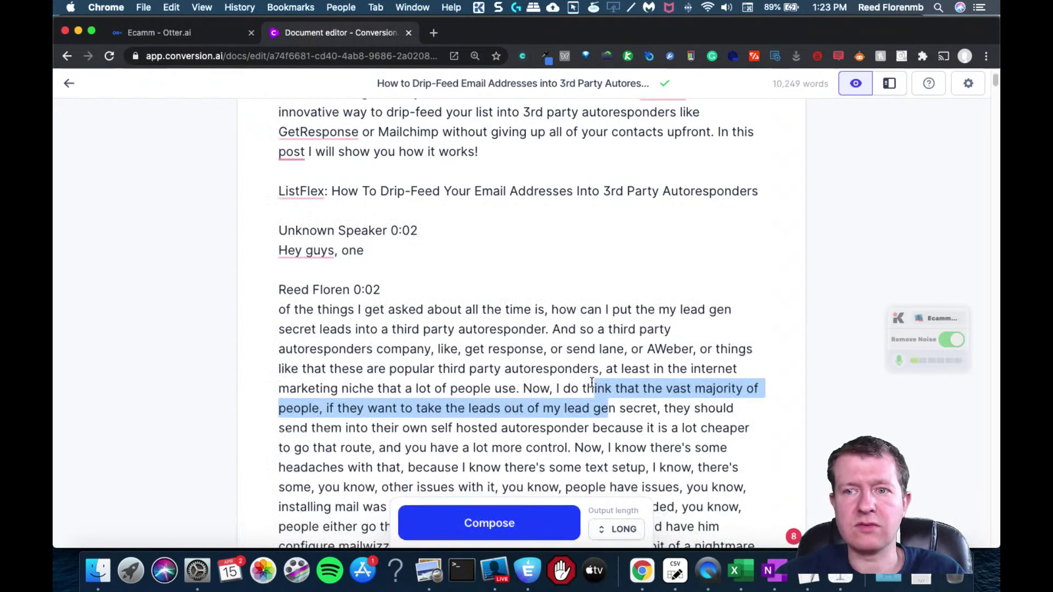
- Delete the second speaker label and blank lines so text follows 'Hey guys, one'
left_click(765, 228)
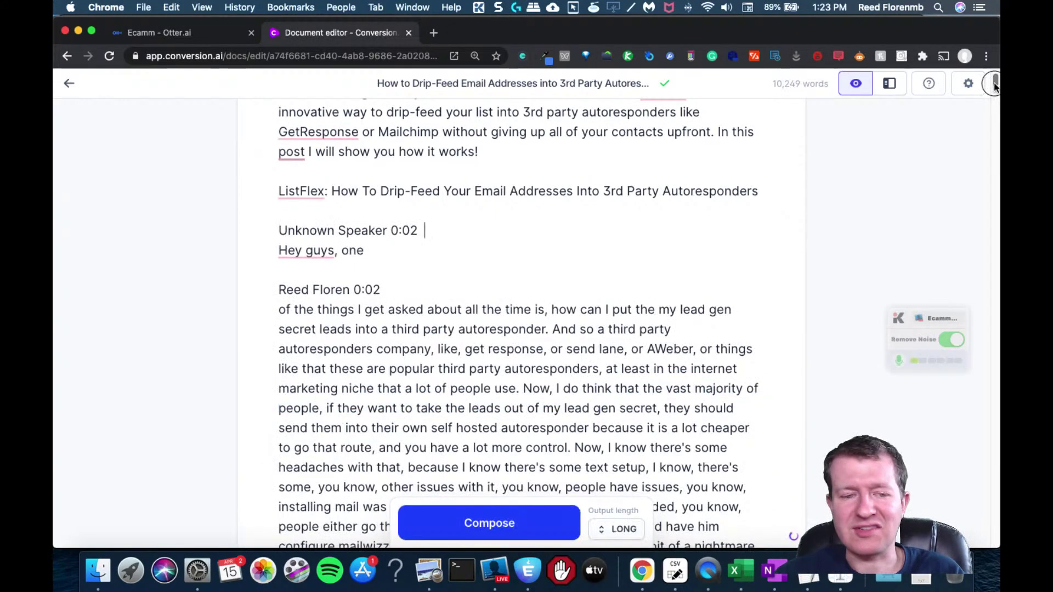
left_click_drag(994, 86, 994, 90)
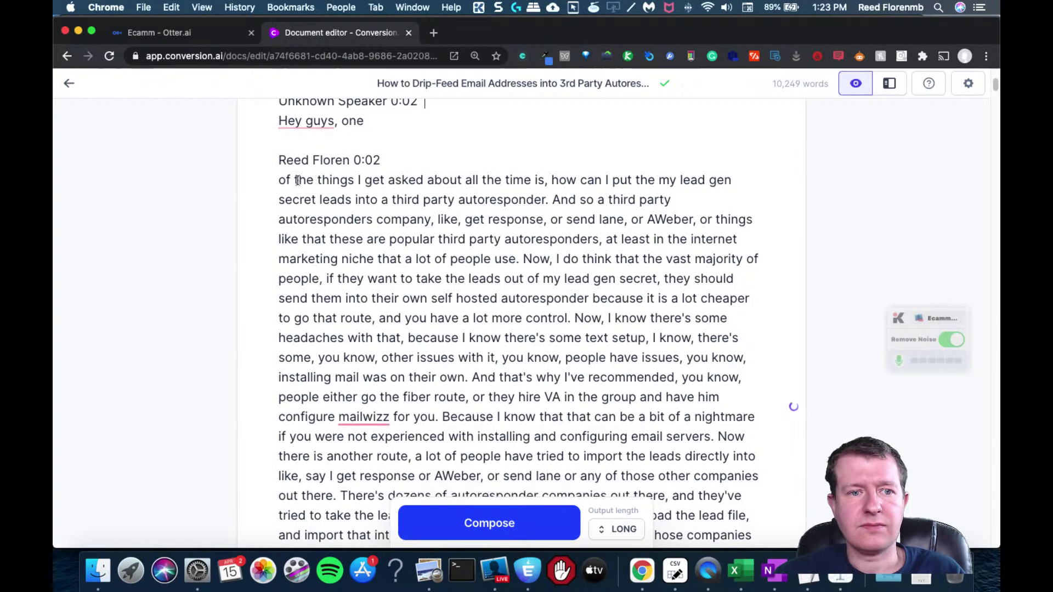
triple_click(326, 160)
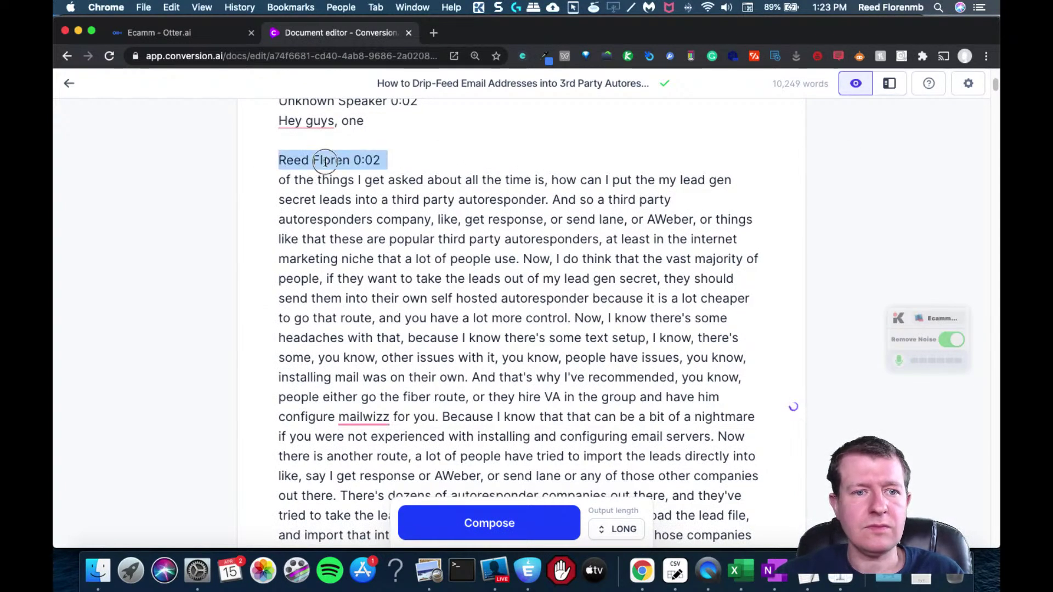
key("BackSpace")
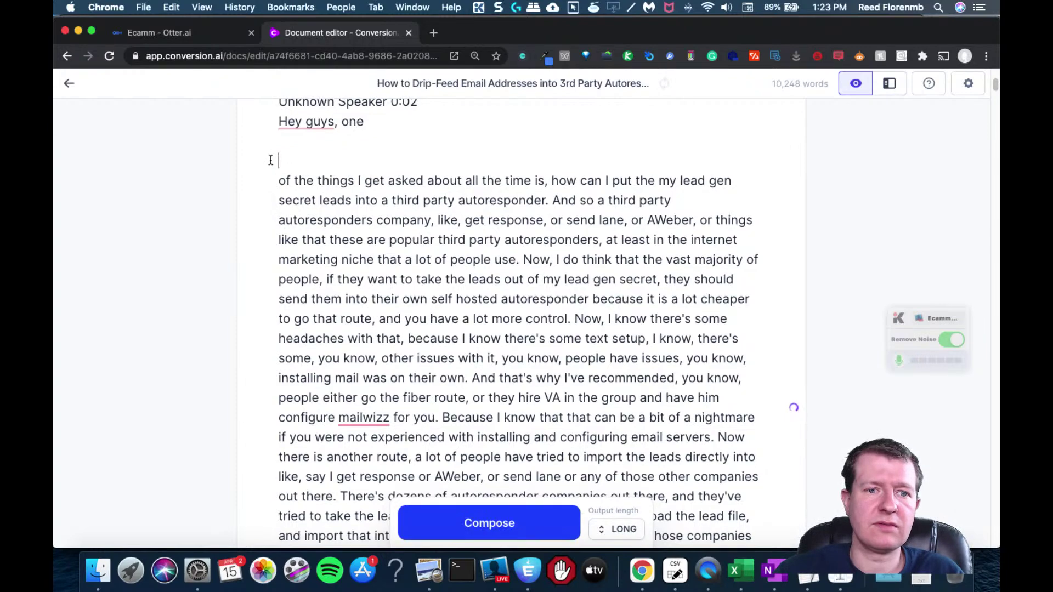
key("BackSpace")
key("BackSpace")
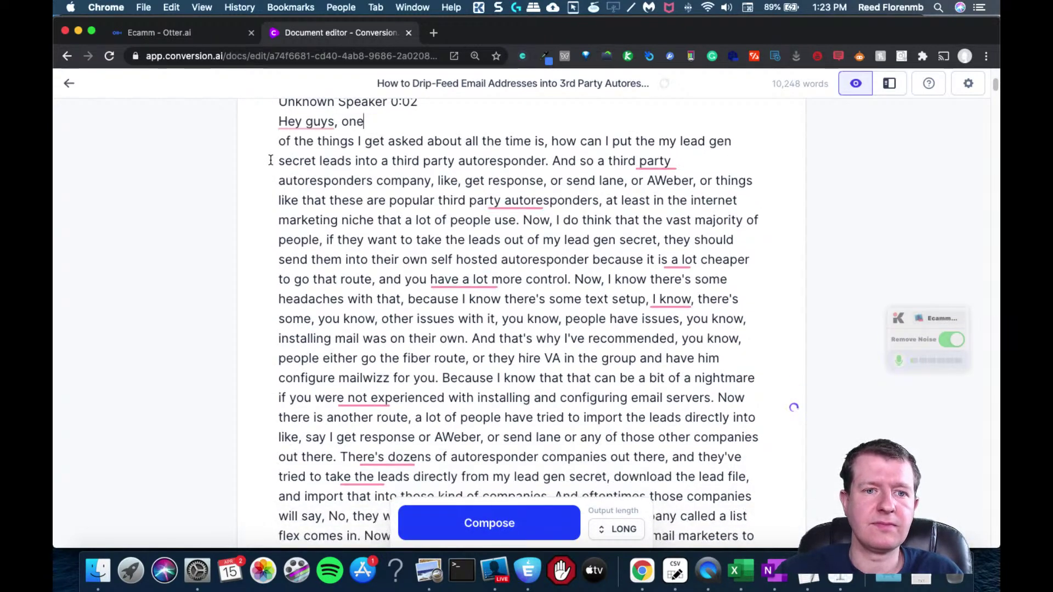
- Re-phrase the transcript's opening sentence with Jarvis into a concise autoresponder question and accept it
left_click_drag(342, 121, 548, 162)
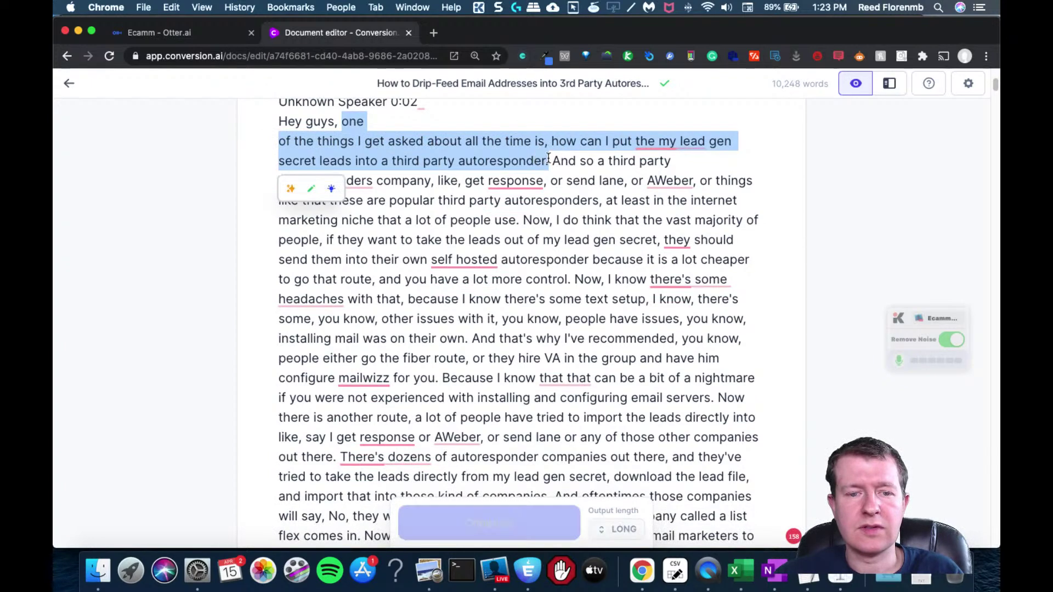
left_click(331, 193)
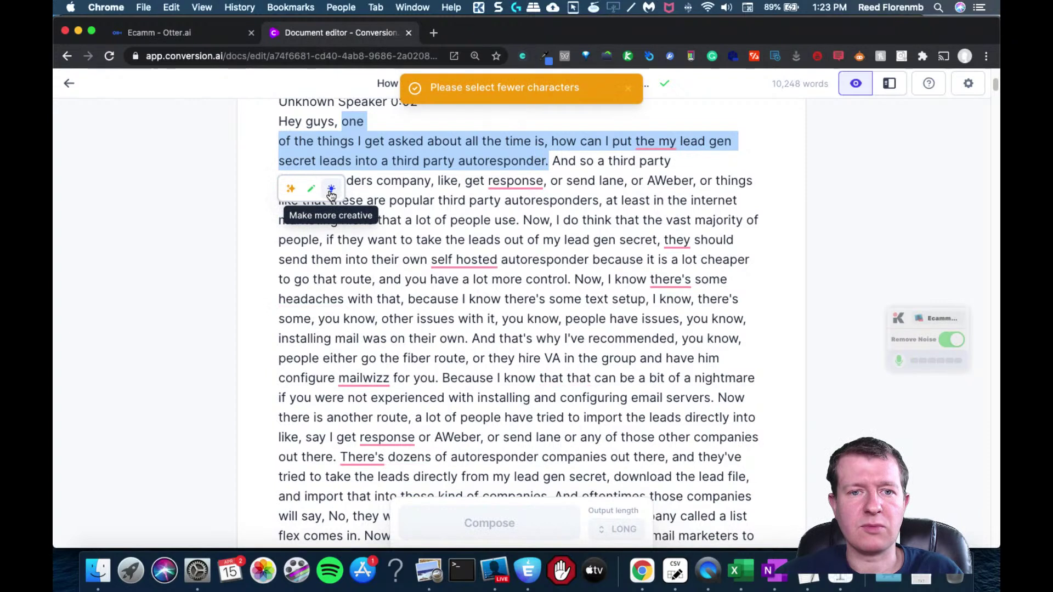
left_click(291, 193)
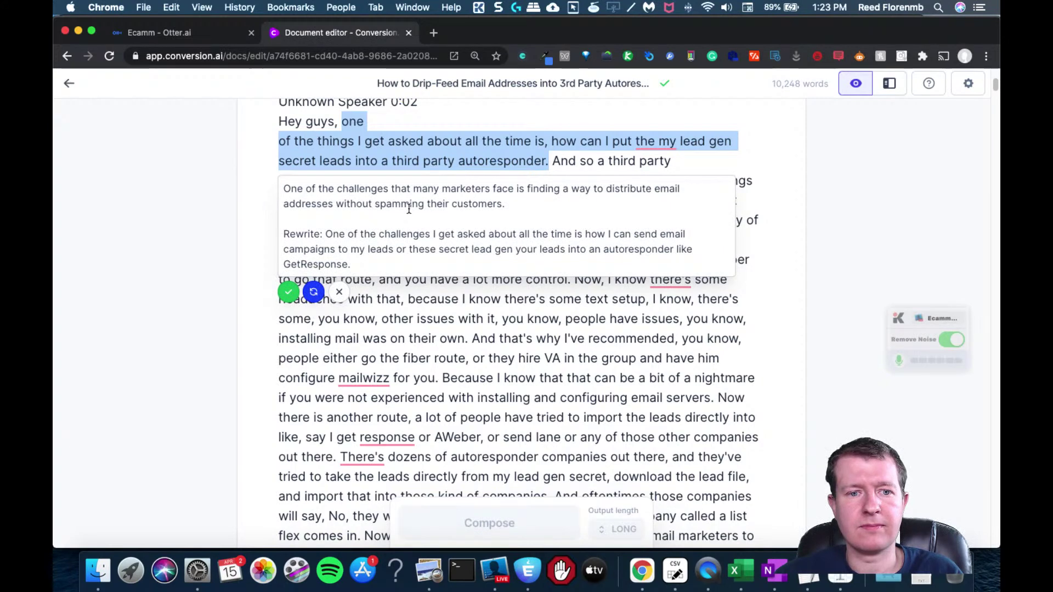
left_click(313, 291)
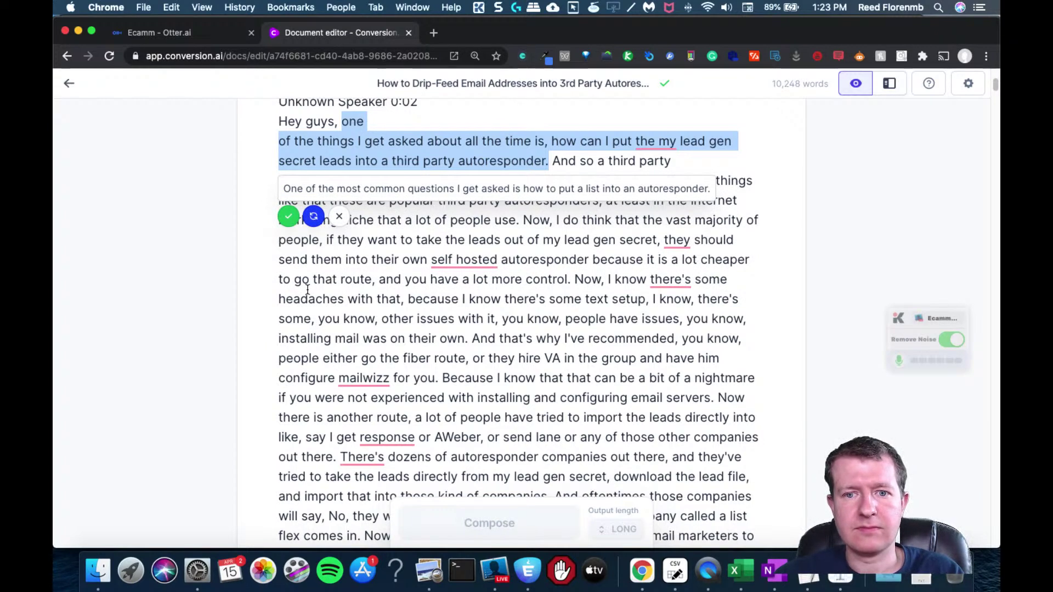
left_click(313, 216)
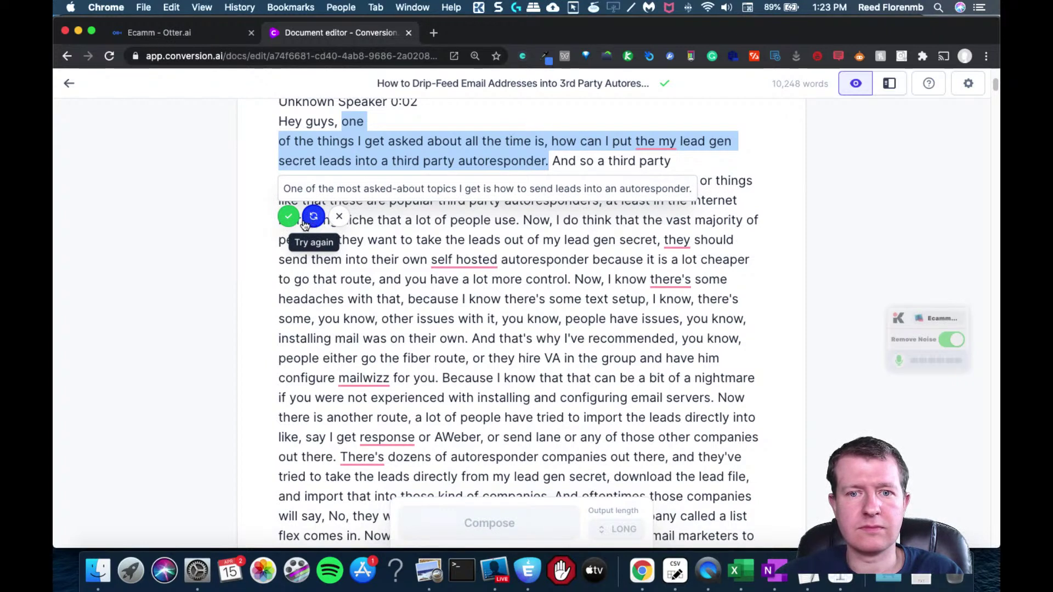
left_click(289, 218)
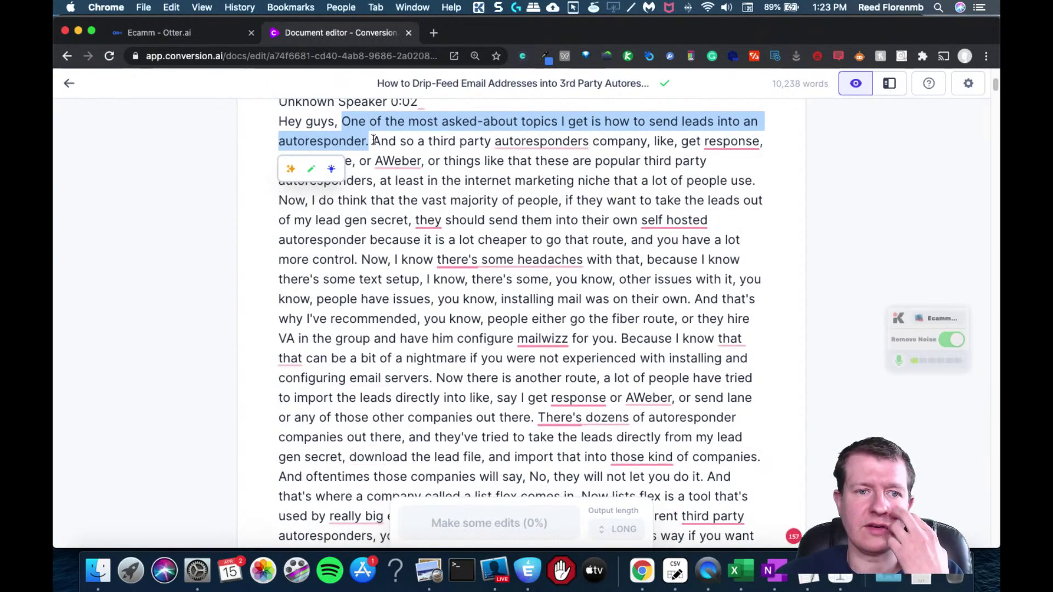
left_click(372, 139)
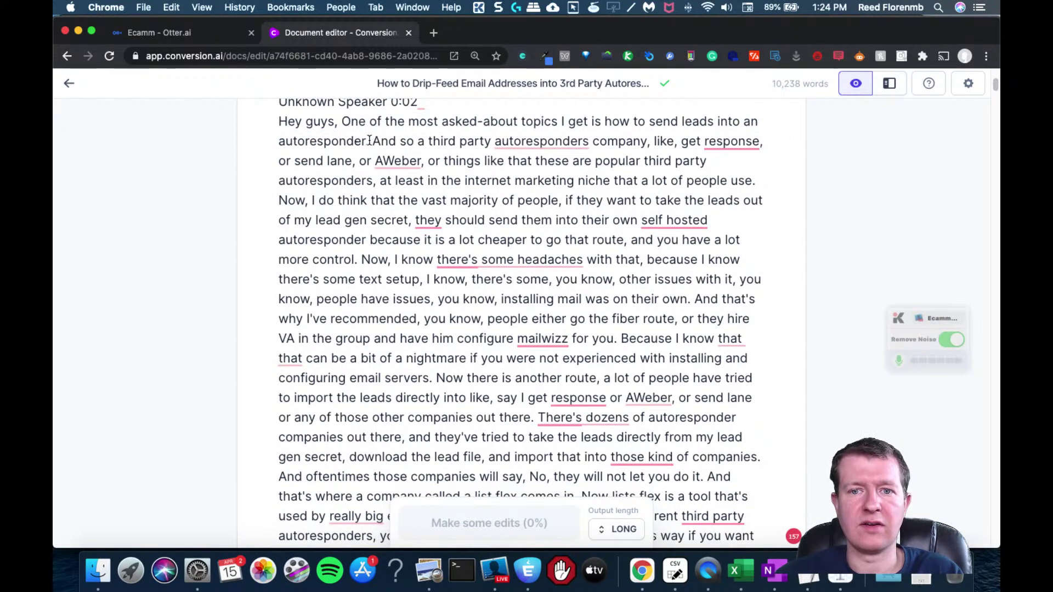
- Re-phrase the 'And so a third party…' autoresponders passage with Jarvis and replace it
left_click_drag(372, 141, 768, 183)
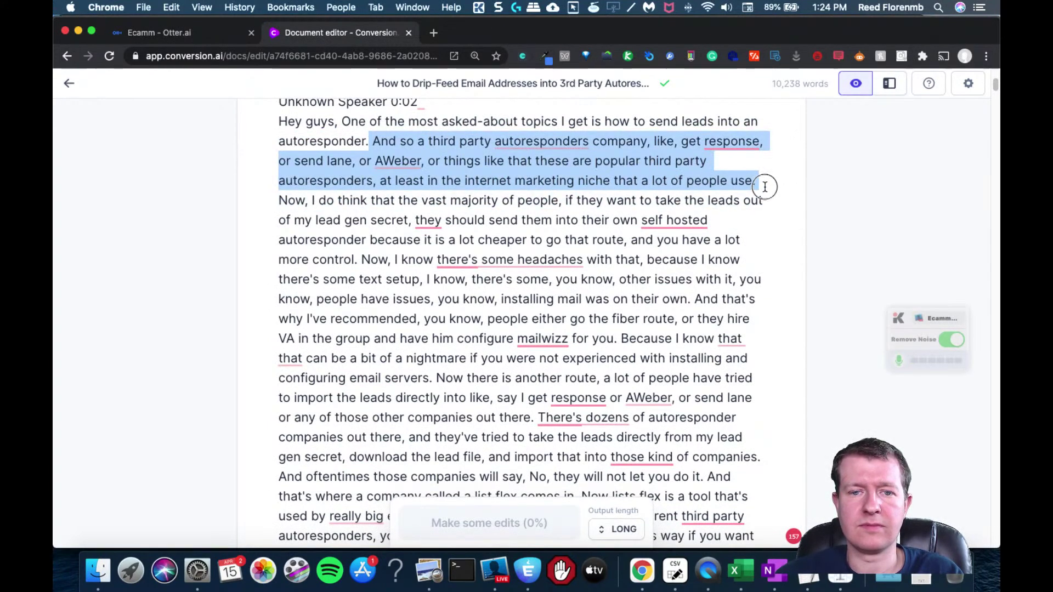
left_click(291, 210)
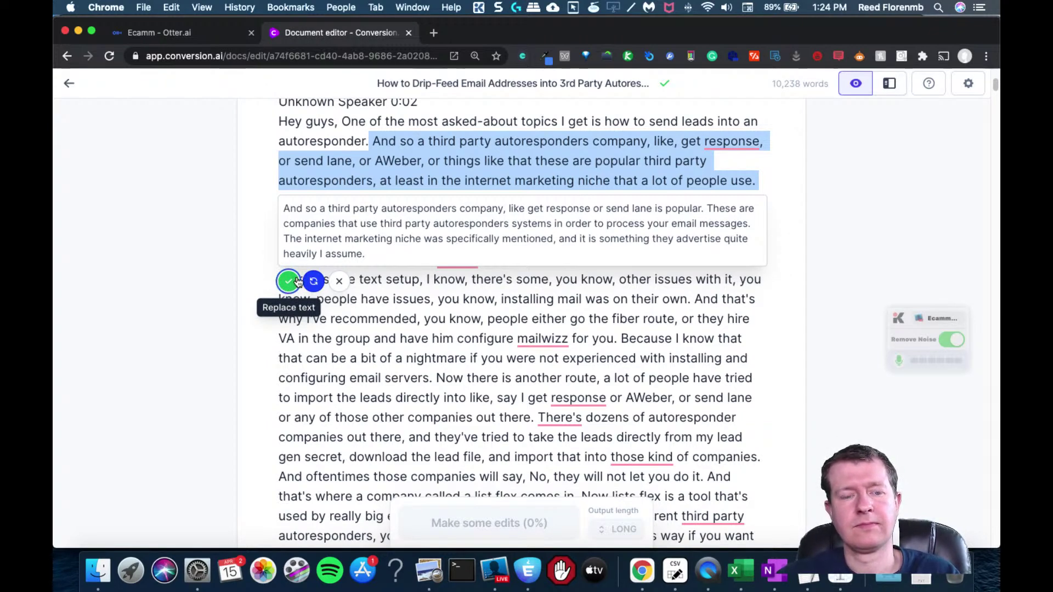
left_click(296, 281)
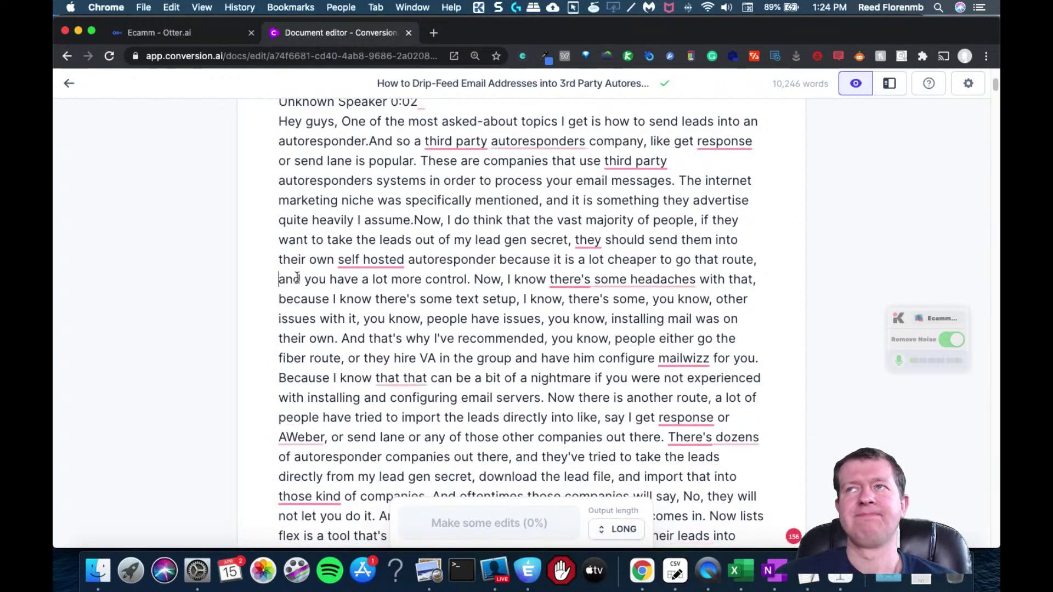